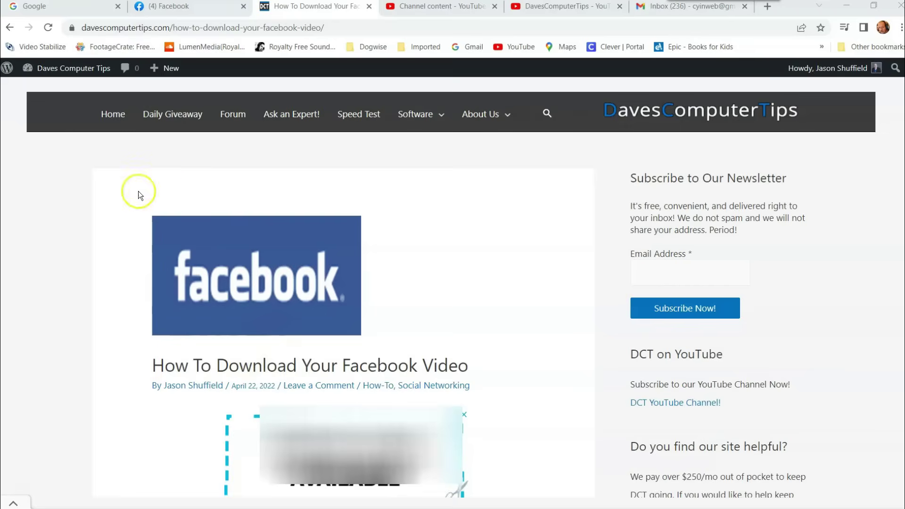
# - Switch to Facebook and open the Gold Club Gamers page from the left sidebar shortcut
pyautogui.click(177, 6)
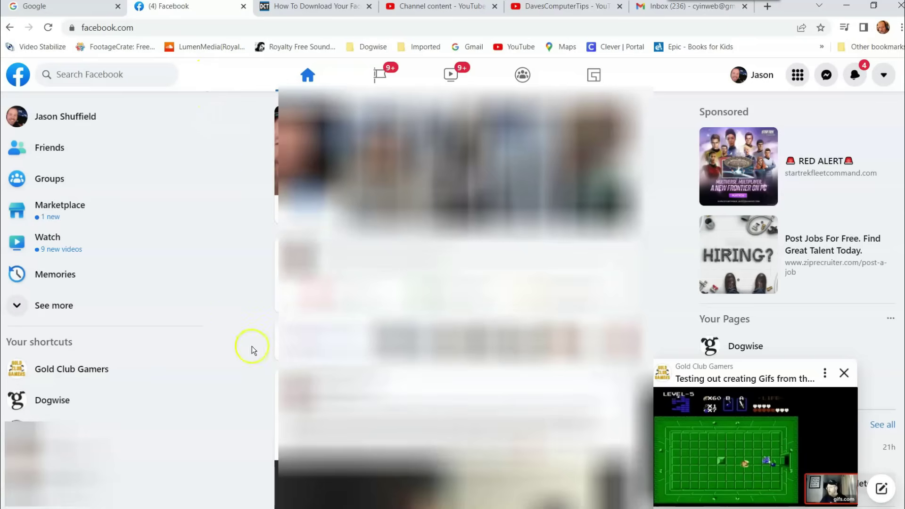
pyautogui.moveTo(71, 369)
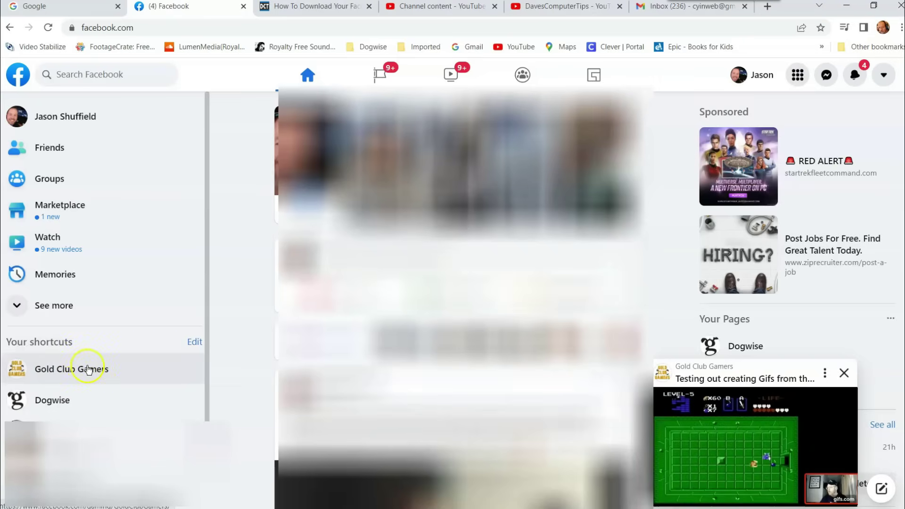
pyautogui.scroll(-1, 120, 370)
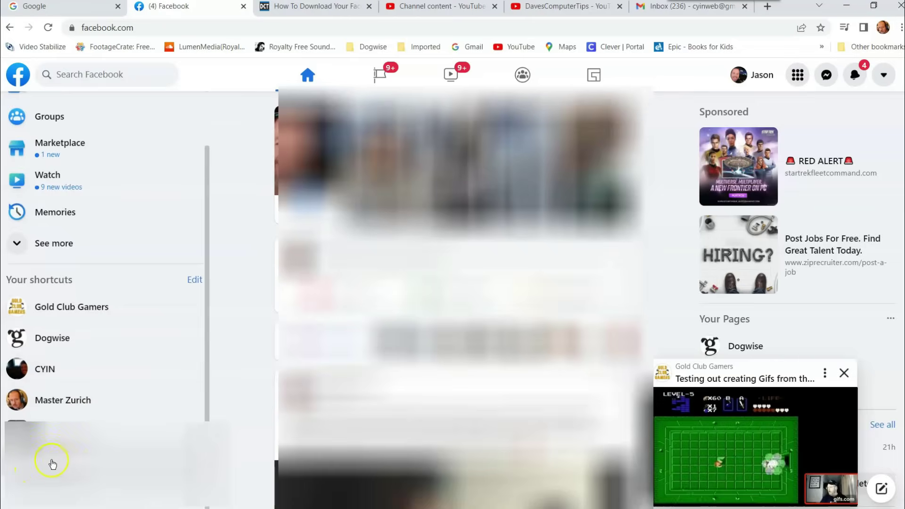
pyautogui.click(59, 307)
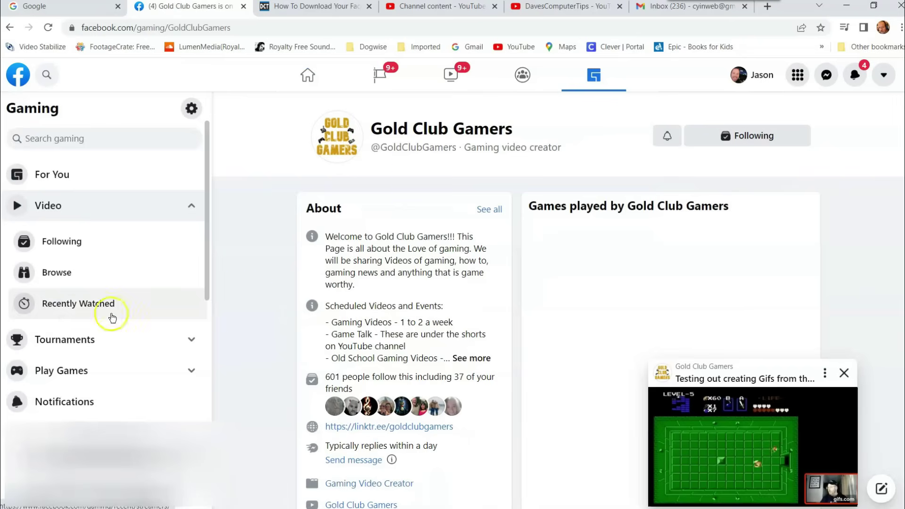
# - Close the mini video player and show the Gold Club Gamers page's Videos section
pyautogui.click(845, 373)
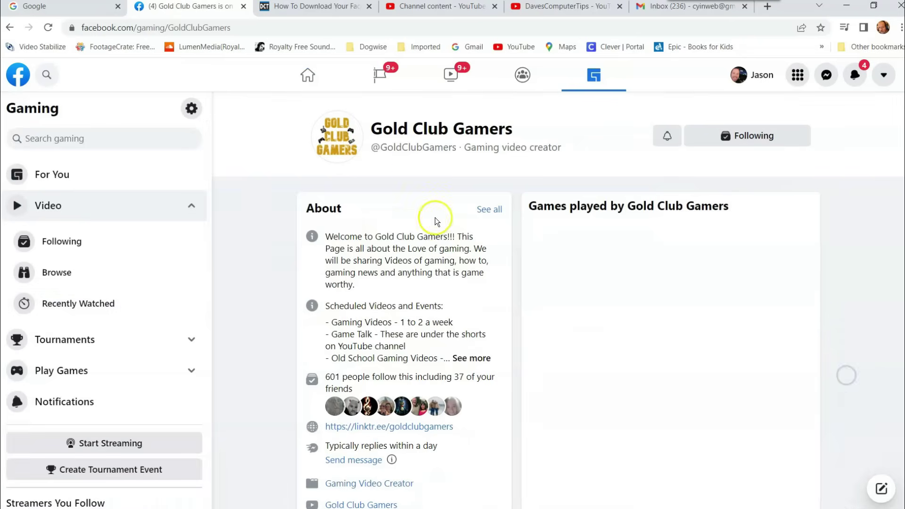
pyautogui.click(433, 129)
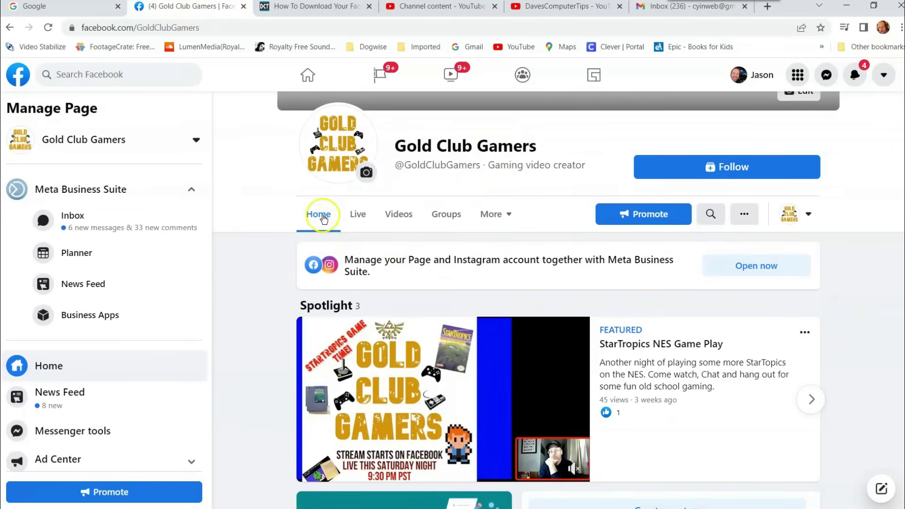
pyautogui.click(400, 216)
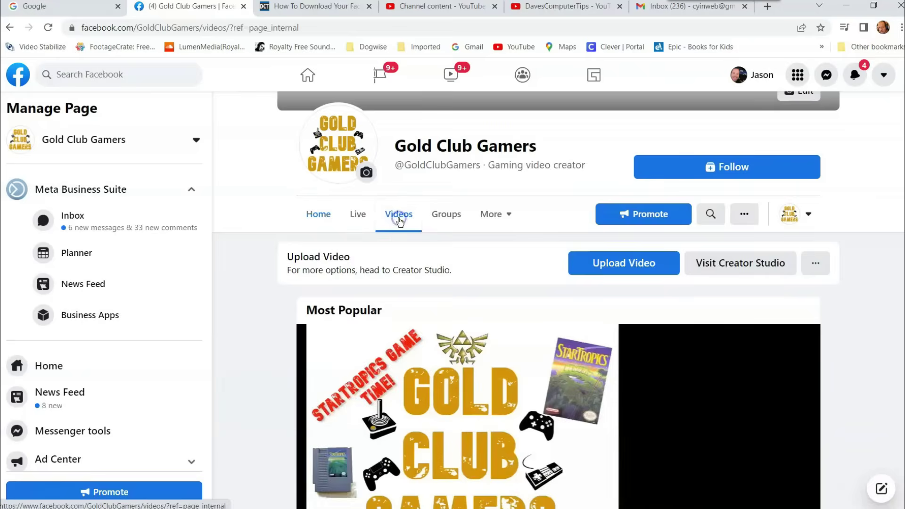
pyautogui.scroll(-2, 823, 286)
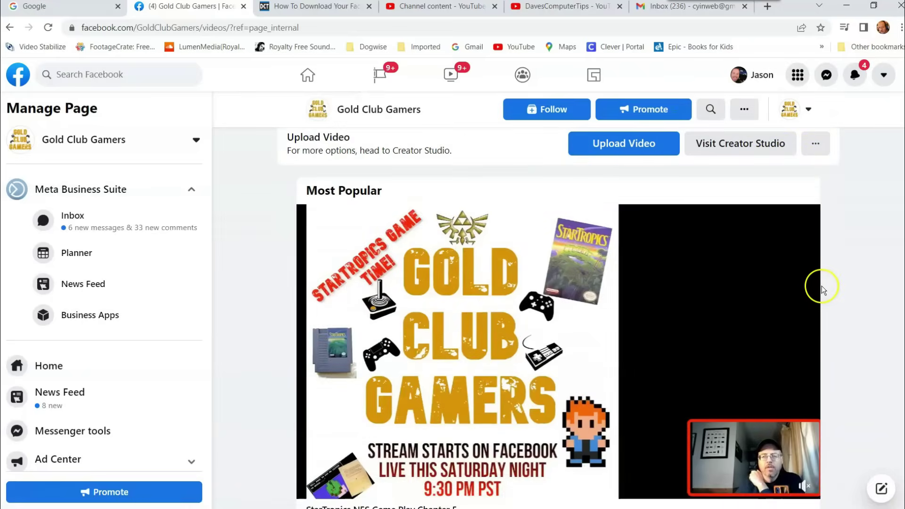
pyautogui.scroll(-5, 822, 286)
pyautogui.scroll(-4, 822, 285)
pyautogui.scroll(-1, 823, 285)
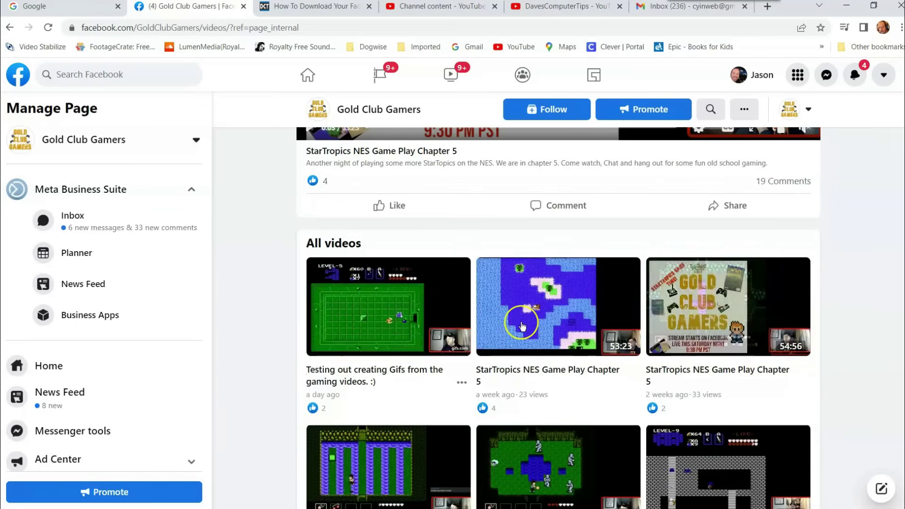
pyautogui.scroll(-1, 778, 310)
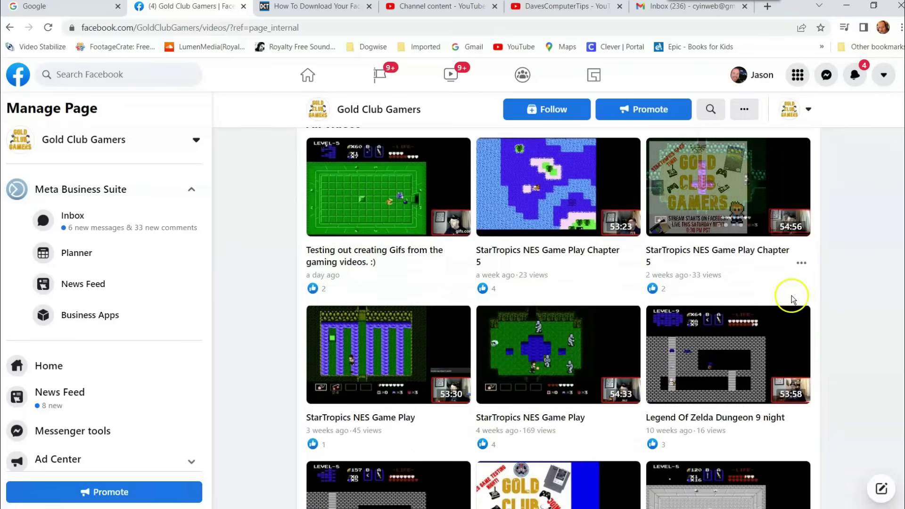
pyautogui.scroll(-2, 612, 260)
pyautogui.scroll(5, 612, 261)
pyautogui.scroll(-1, 580, 234)
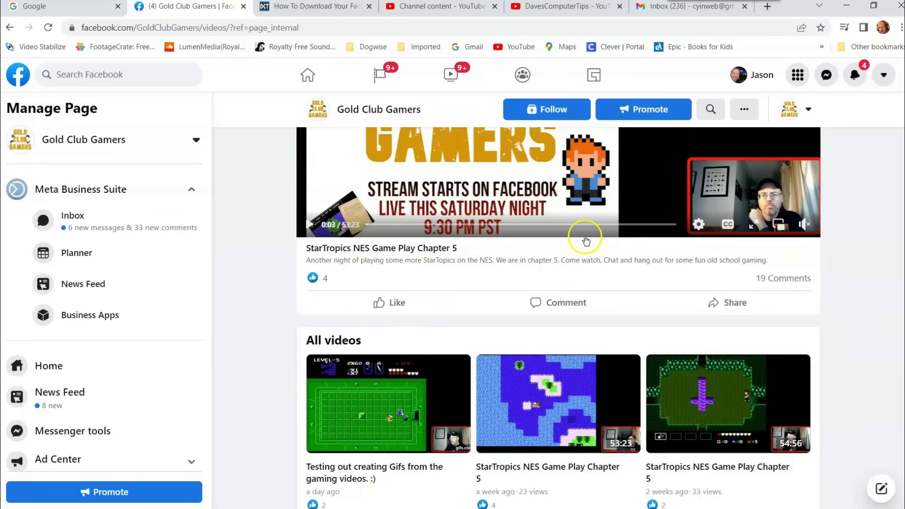
pyautogui.scroll(-2, 581, 233)
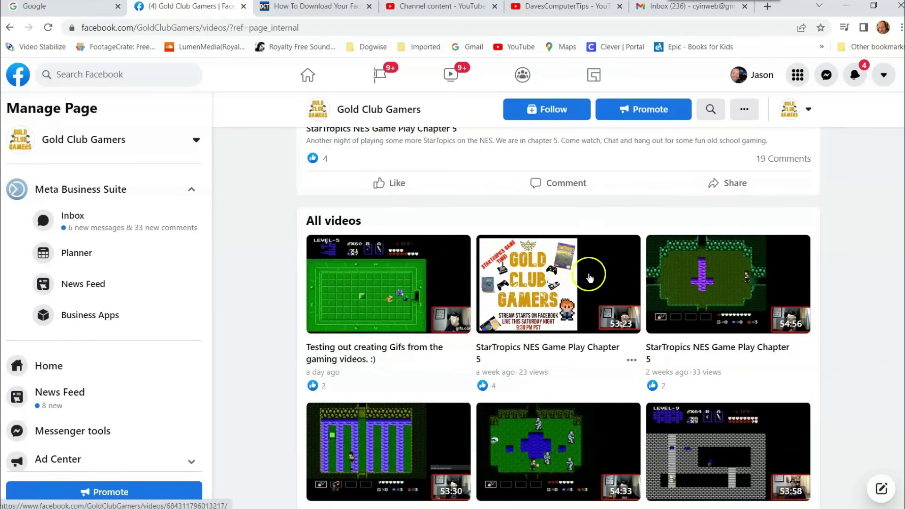
# - Download the StarTropics NES Game Play Chapter 5 video from its post options
pyautogui.click(536, 299)
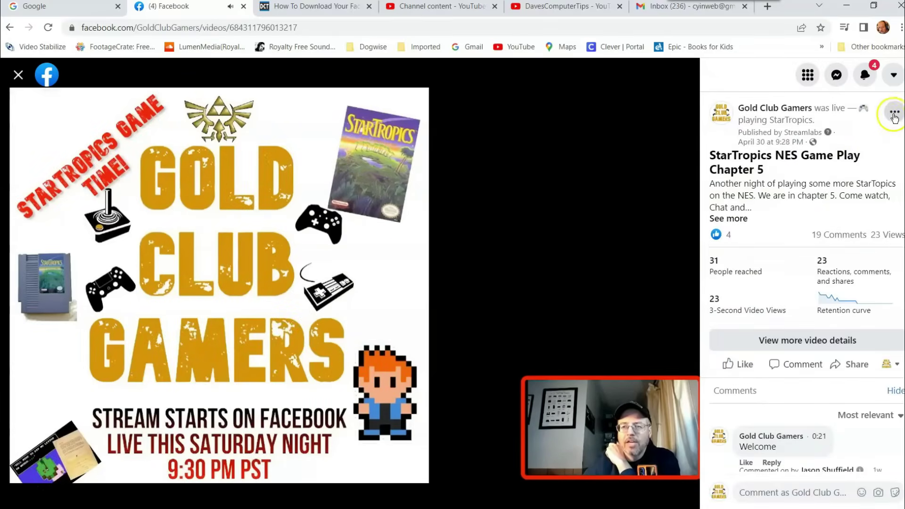
pyautogui.click(897, 115)
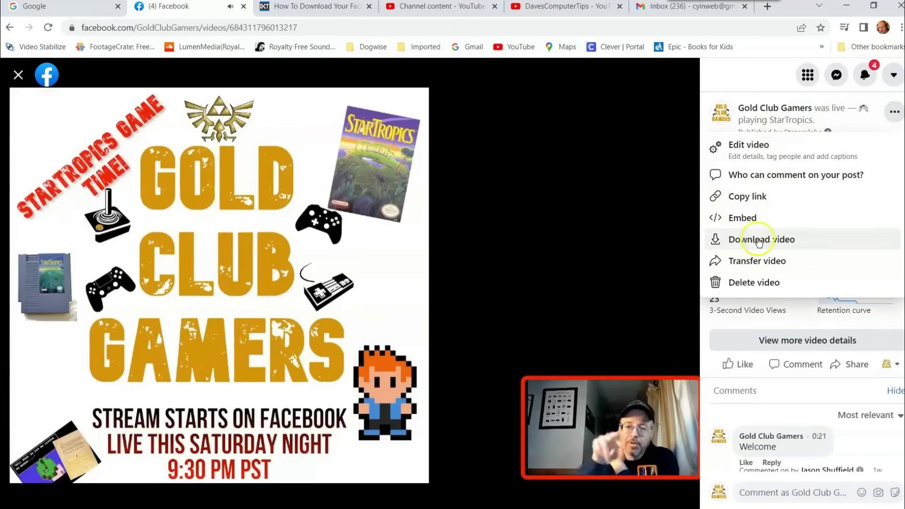
pyautogui.click(768, 241)
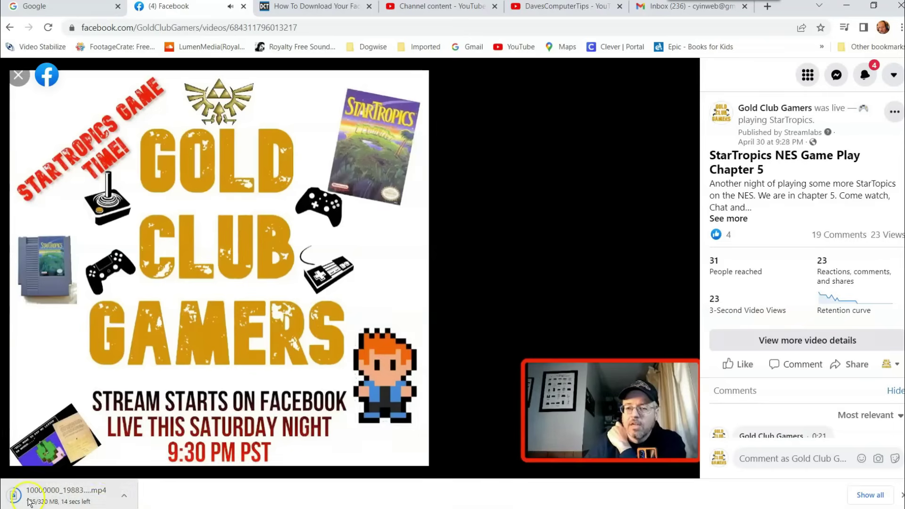
# - Show the downloaded StarTropics MP4 in its Downloads folder from Chrome's download bar
pyautogui.click(123, 496)
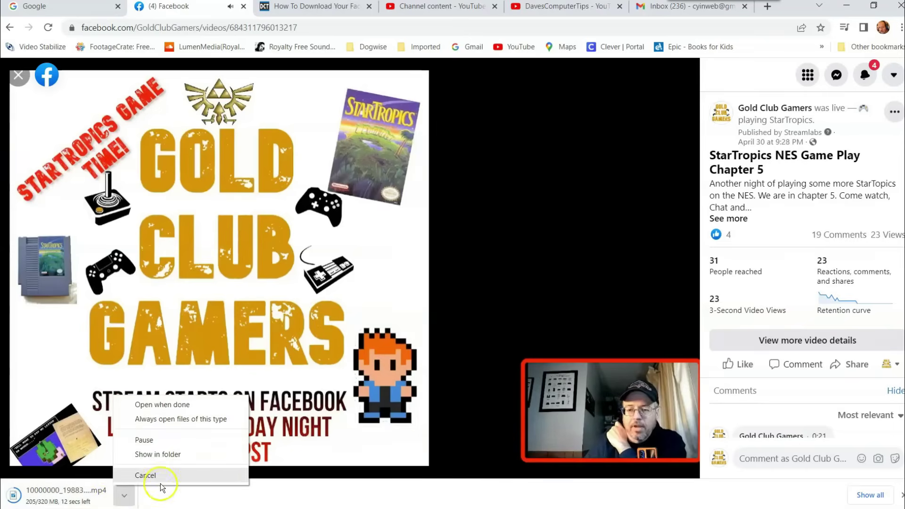
pyautogui.click(158, 454)
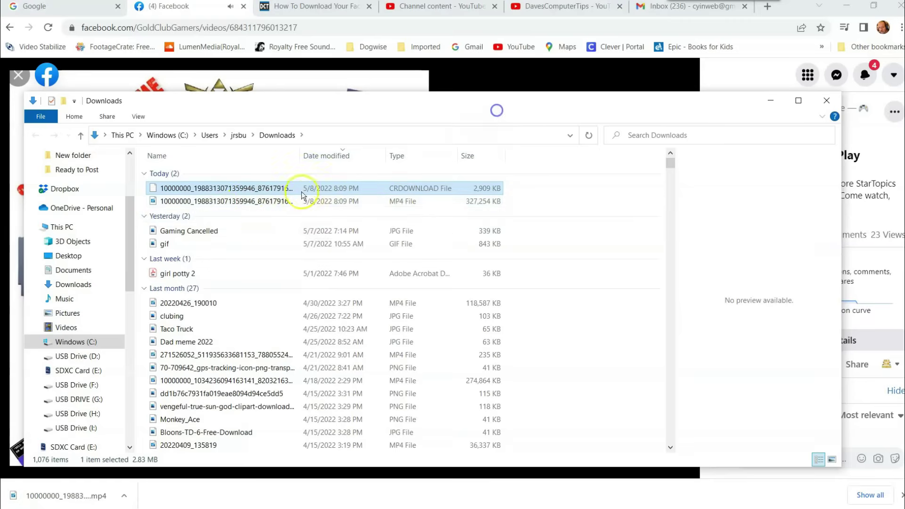
# - Rename the downloaded MP4 file in Downloads to 'StarTropics'
pyautogui.moveTo(227, 201)
pyautogui.click(277, 205)
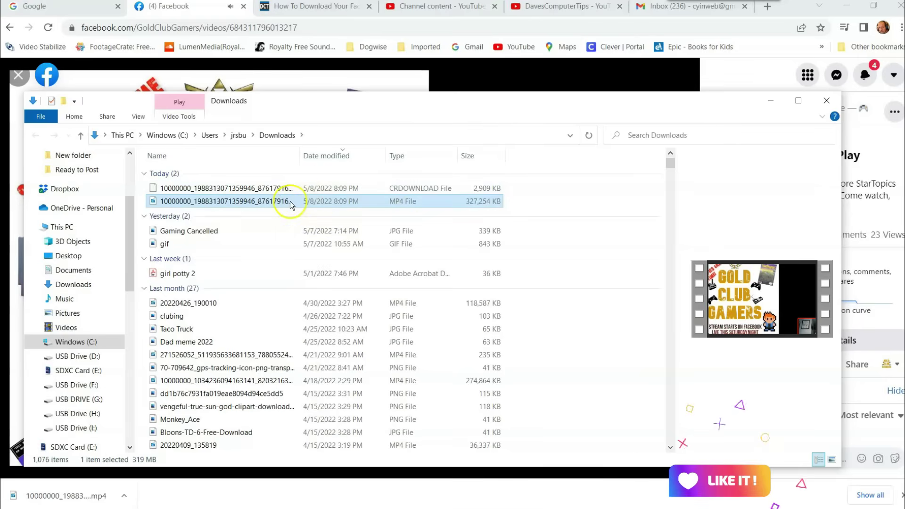
pyautogui.rightClick(249, 203)
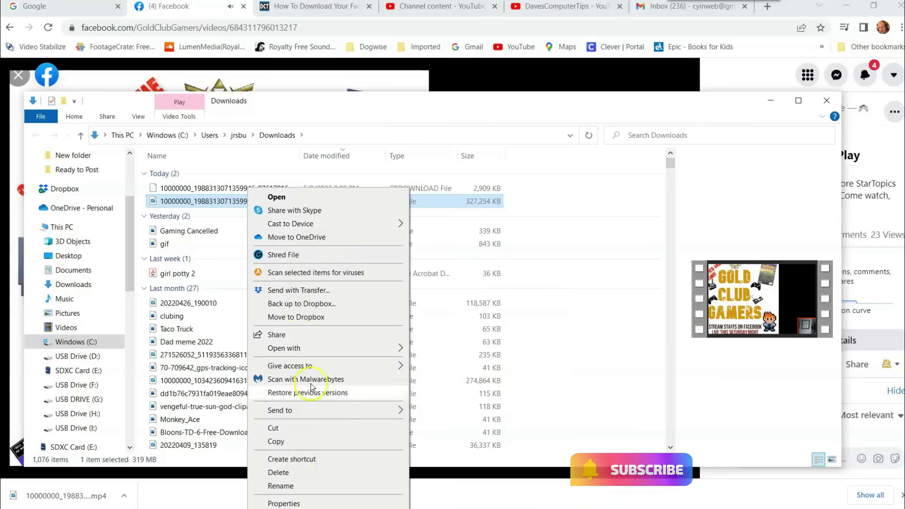
pyautogui.moveTo(290, 224)
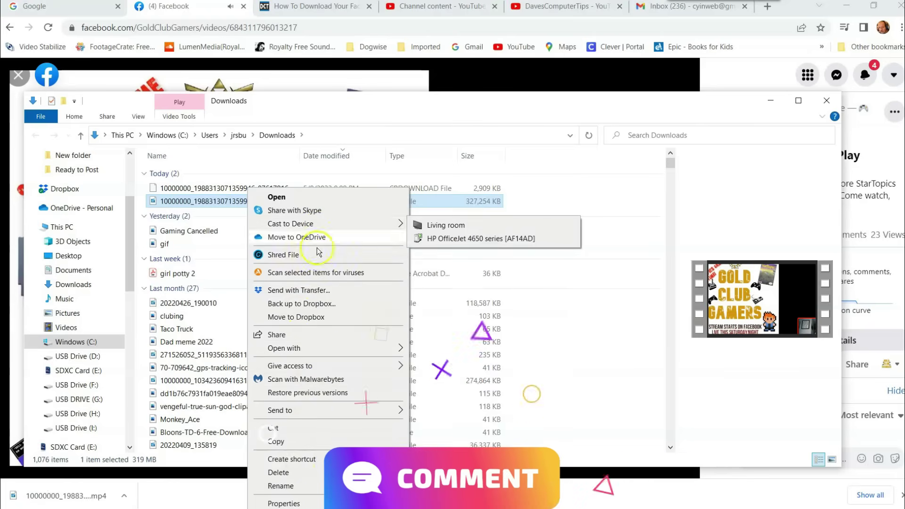
pyautogui.click(308, 484)
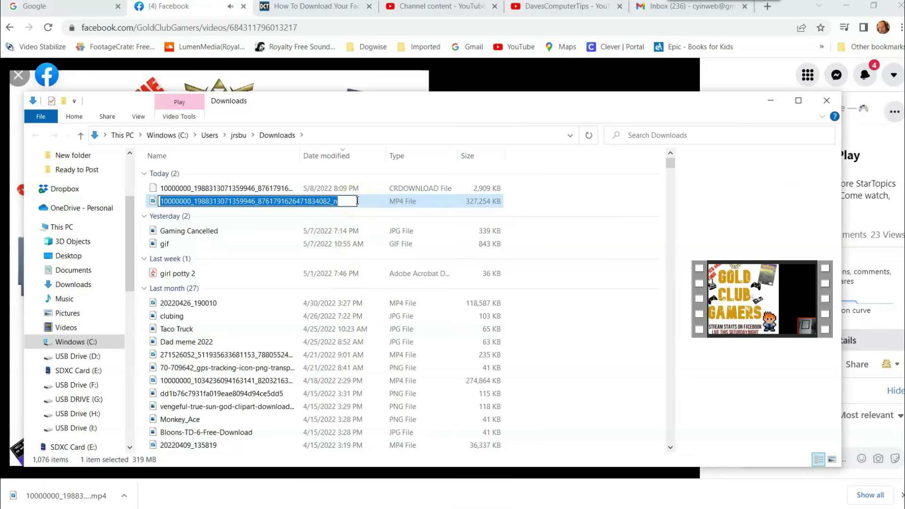
pyautogui.write('Start')
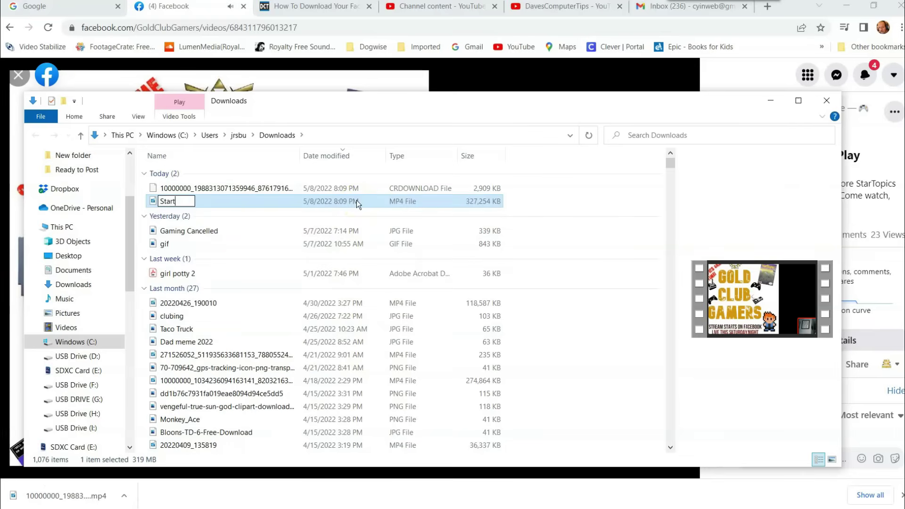
pyautogui.write('ropis')
pyautogui.write('cs')
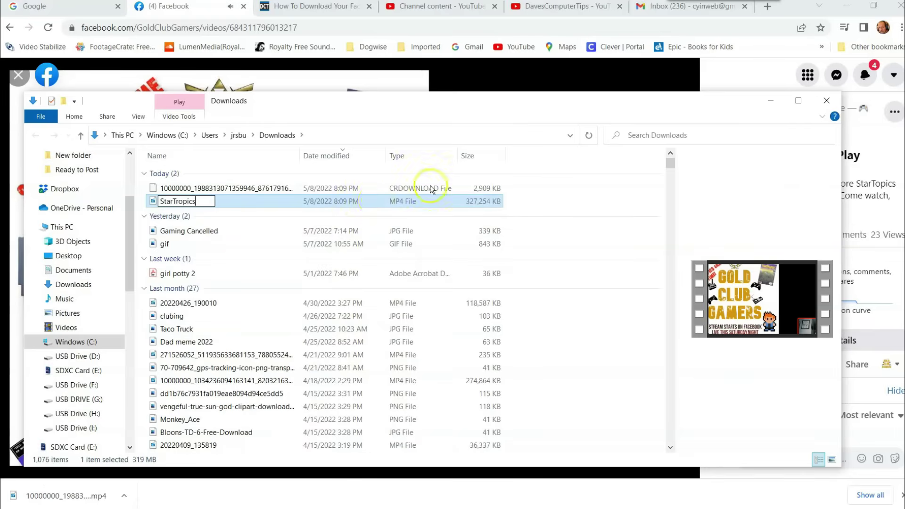
pyautogui.click(516, 119)
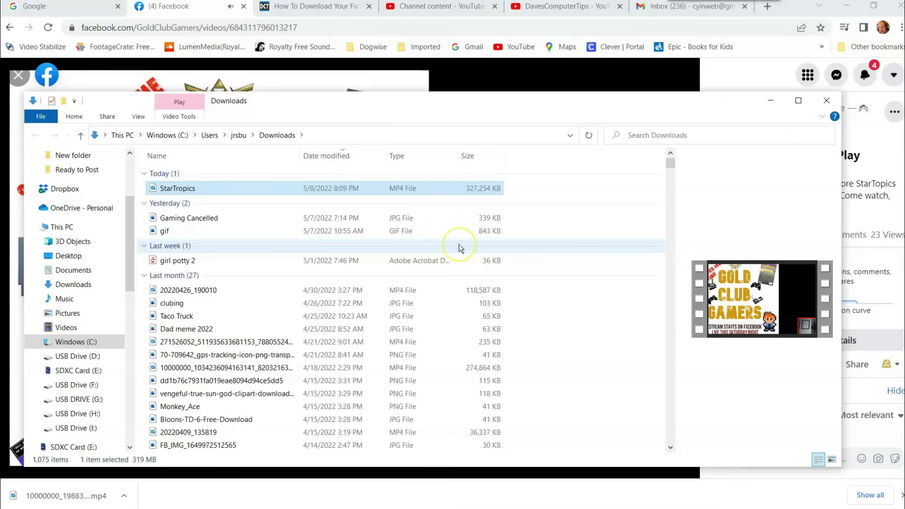
# - Close File Explorer and go back to the How To Download Your Facebook Video article
pyautogui.click(827, 100)
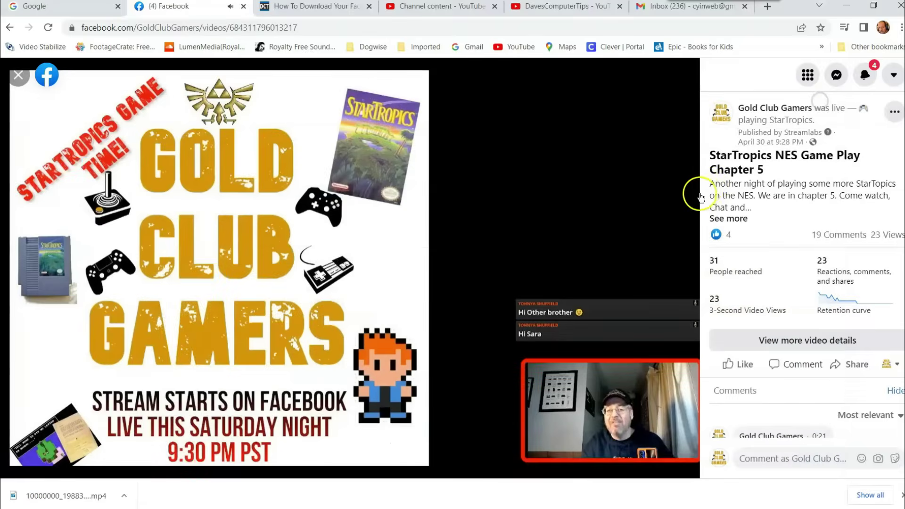
pyautogui.click(317, 7)
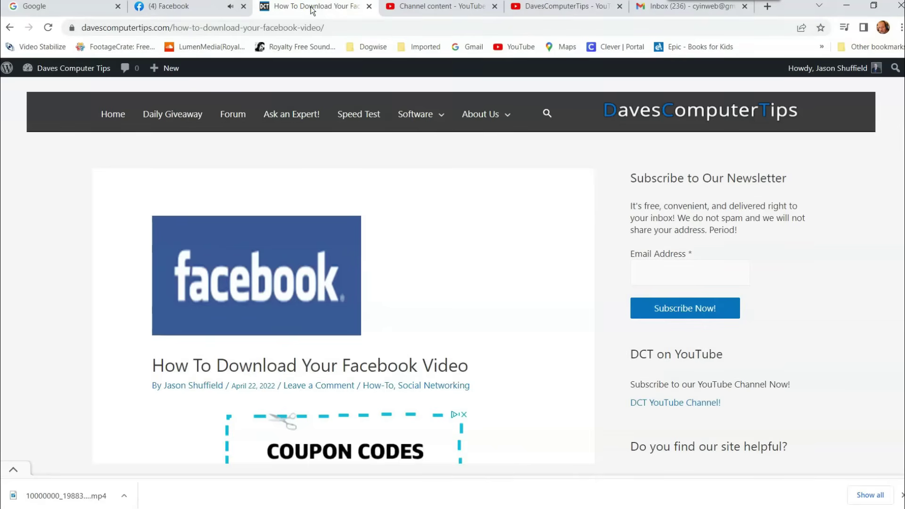